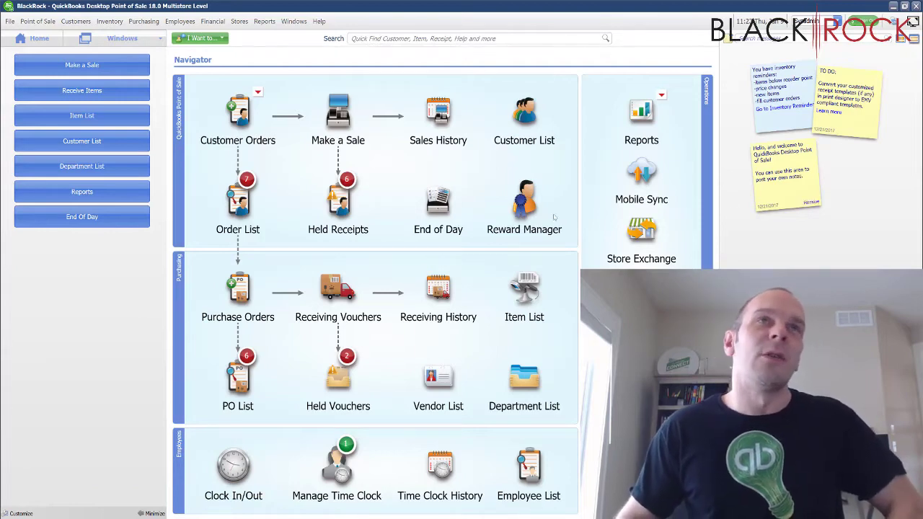
Open the Customer List from the Navigator
{"action": "left_click", "coordinate": [524, 134]}
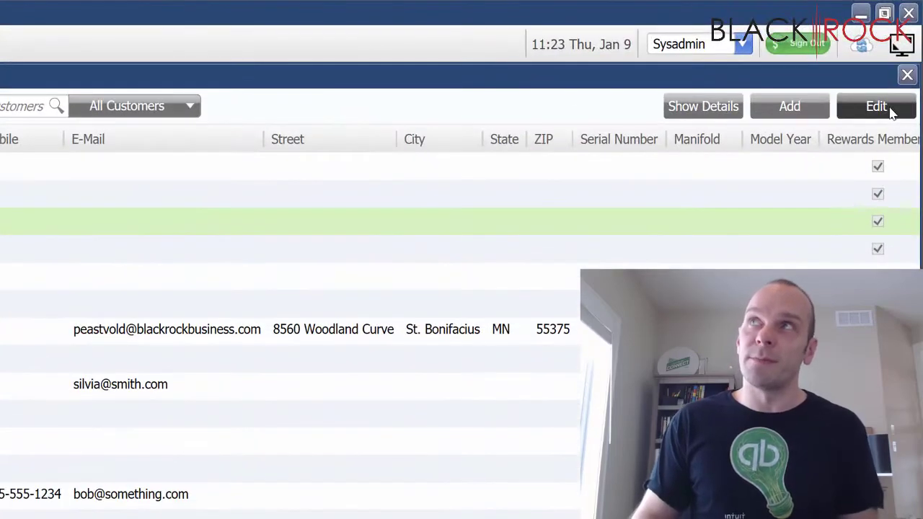
Open the selected third customer's record with Edit
{"action": "left_click", "coordinate": [896, 60]}
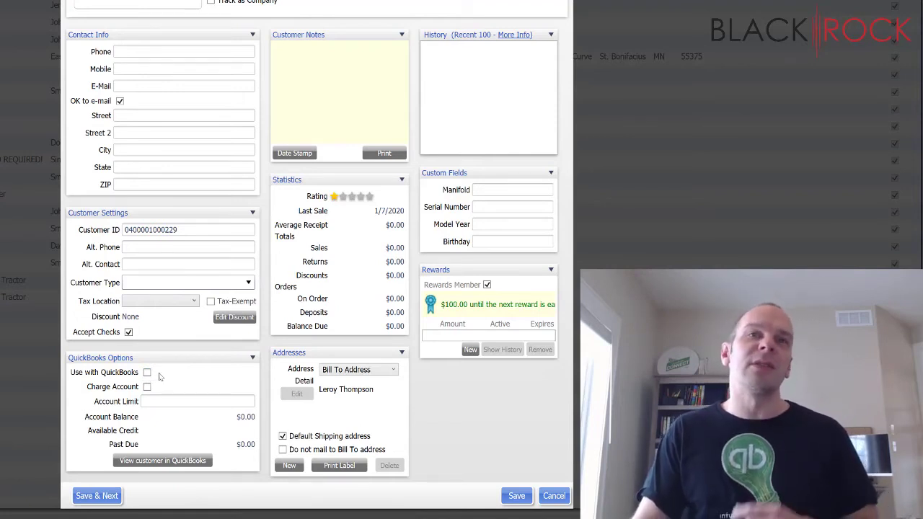
Turn on Use with QuickBooks and Charge Account, and set a $100.00 account limit
{"action": "left_click", "coordinate": [147, 373]}
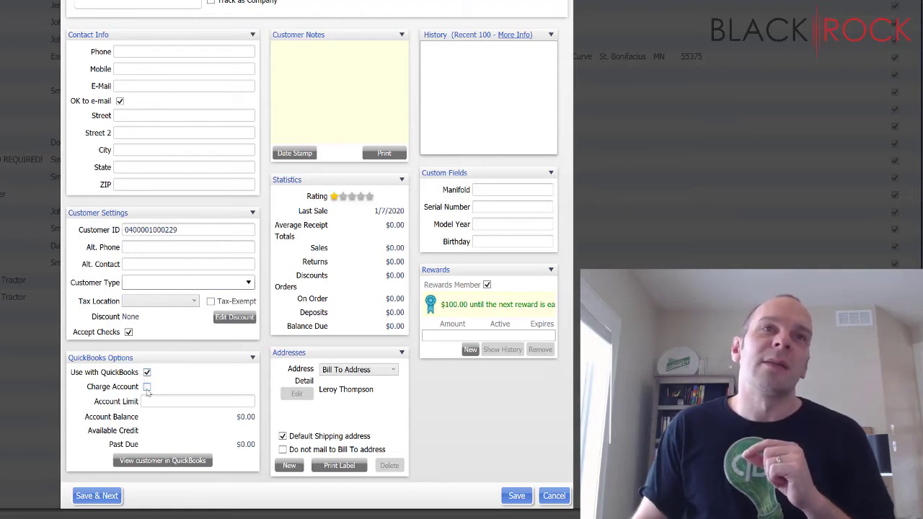
{"action": "left_click", "coordinate": [146, 388]}
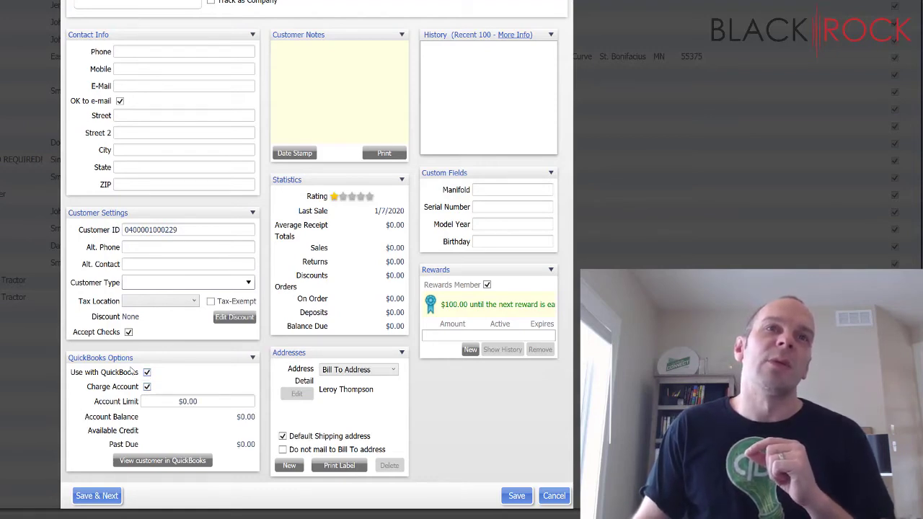
{"action": "left_click", "coordinate": [207, 401]}
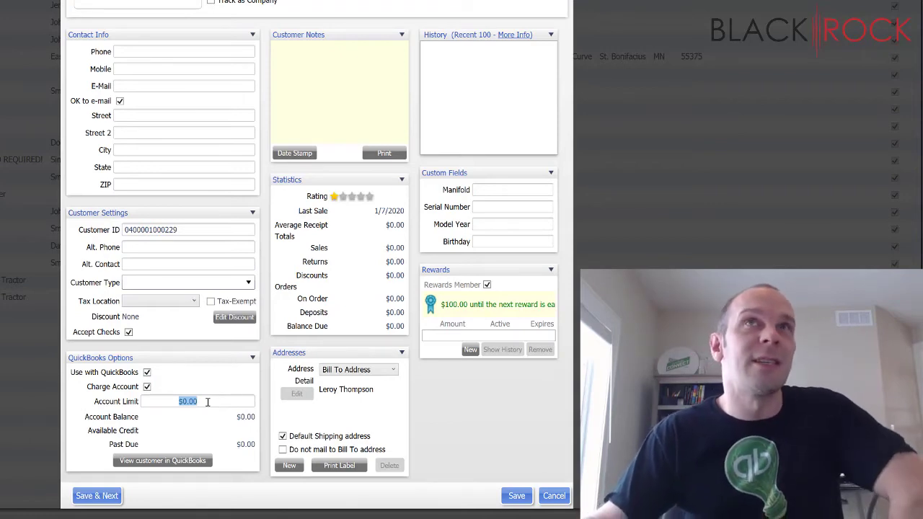
{"action": "type", "text": "100"}
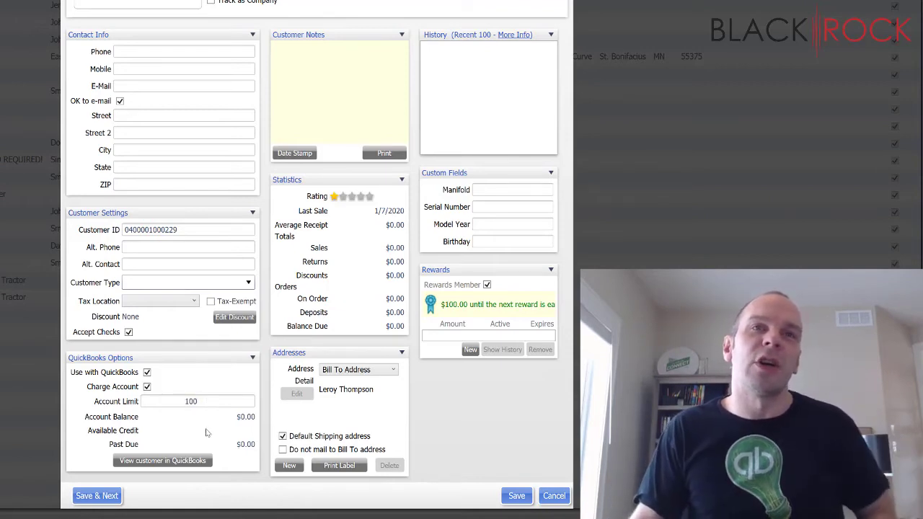
{"action": "left_click", "coordinate": [206, 435]}
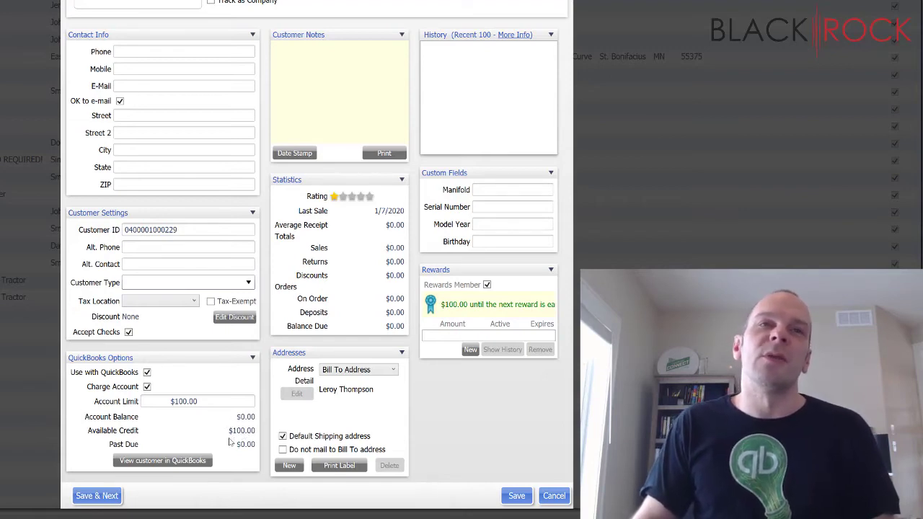
Try an $80,000.00 account limit, restore it to $100.00, and save the customer
{"action": "left_click", "coordinate": [220, 403]}
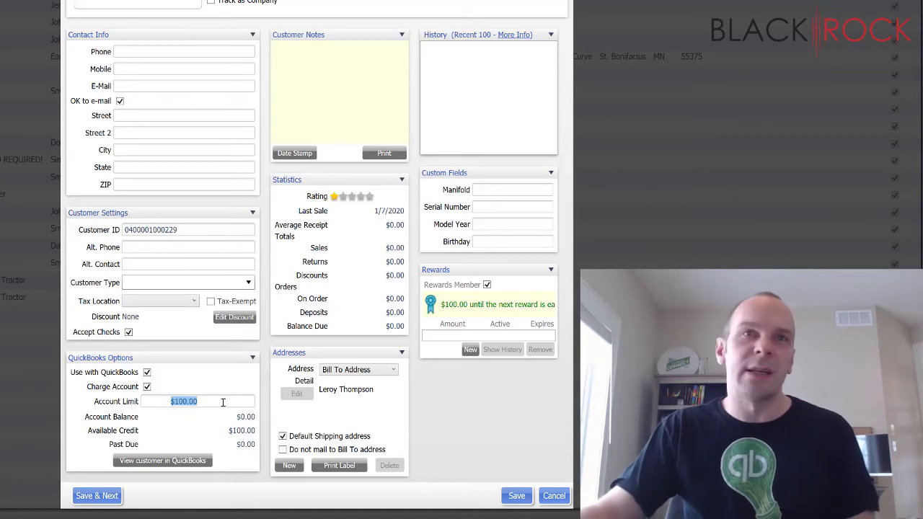
{"action": "type", "text": "80000"}
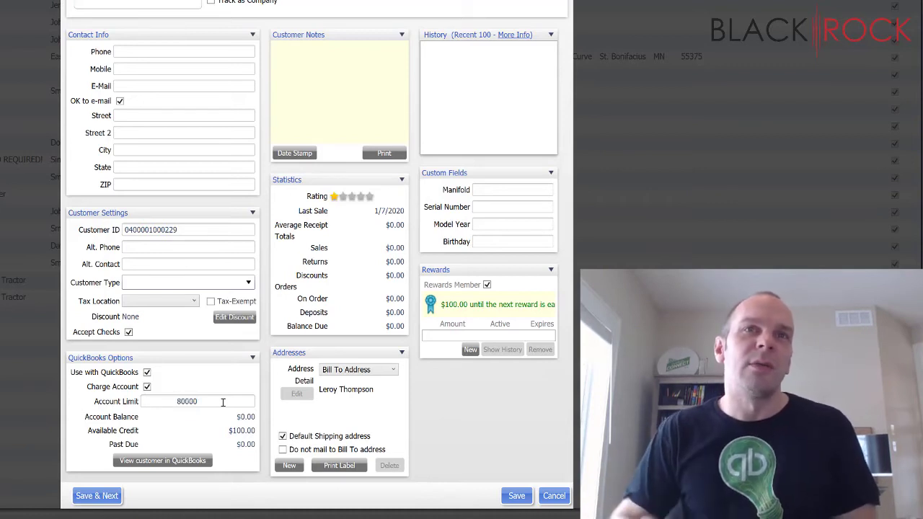
{"action": "left_click", "coordinate": [212, 418]}
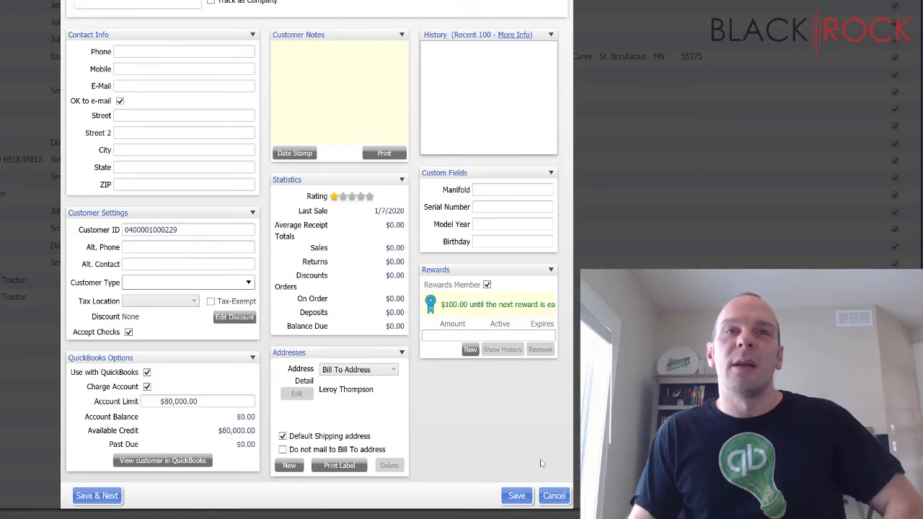
{"action": "left_click", "coordinate": [178, 401]}
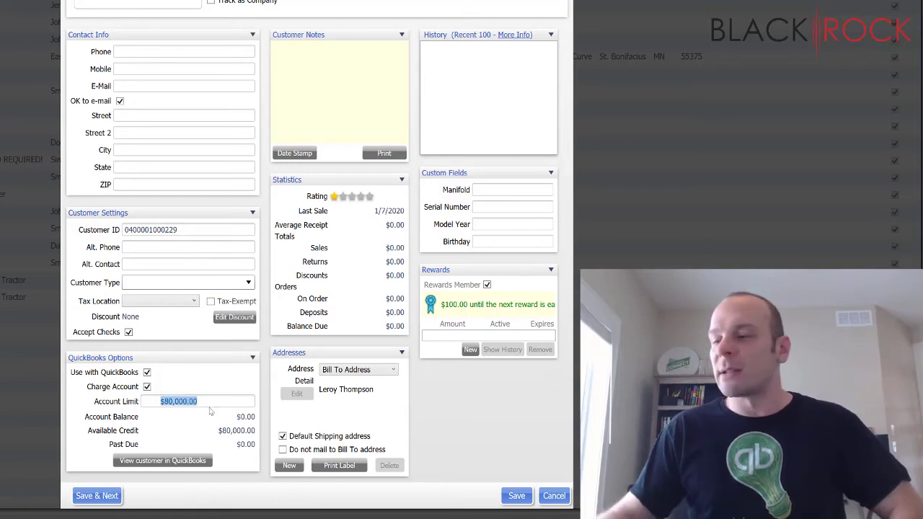
{"action": "type", "text": "100"}
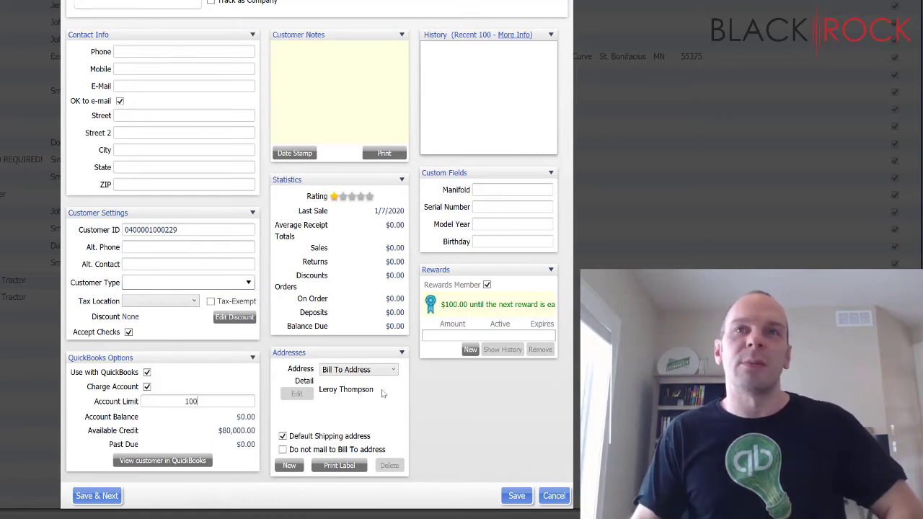
{"action": "key", "text": "Tab"}
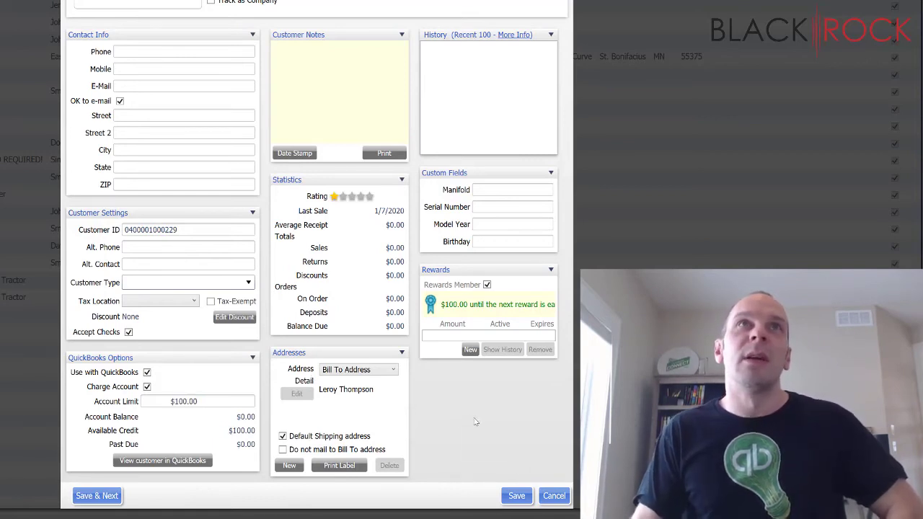
{"action": "left_click", "coordinate": [524, 500]}
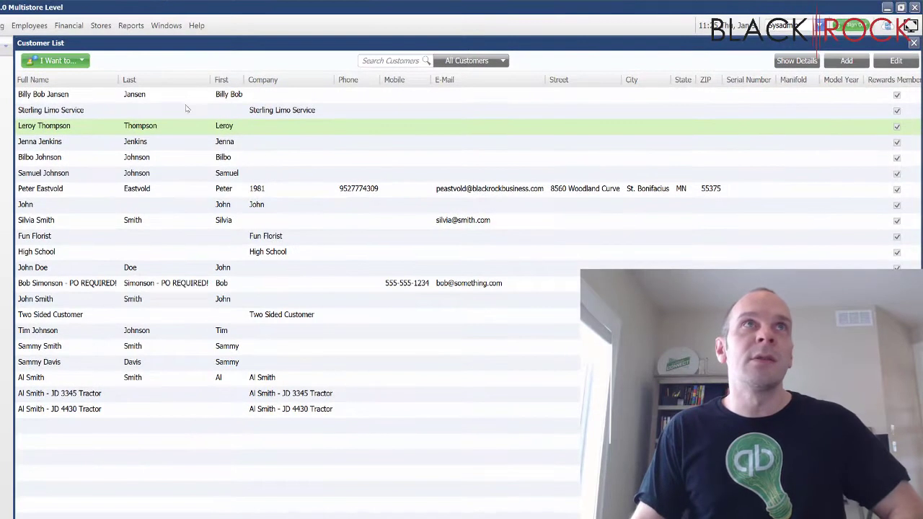
Start a new sales receipt and attach the searched customer to it
{"action": "key", "text": "Escape"}
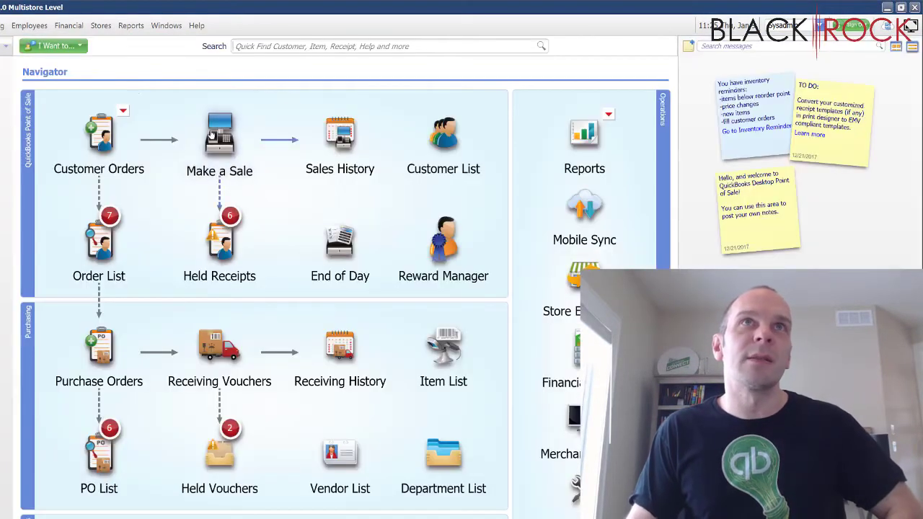
{"action": "left_click", "coordinate": [238, 149]}
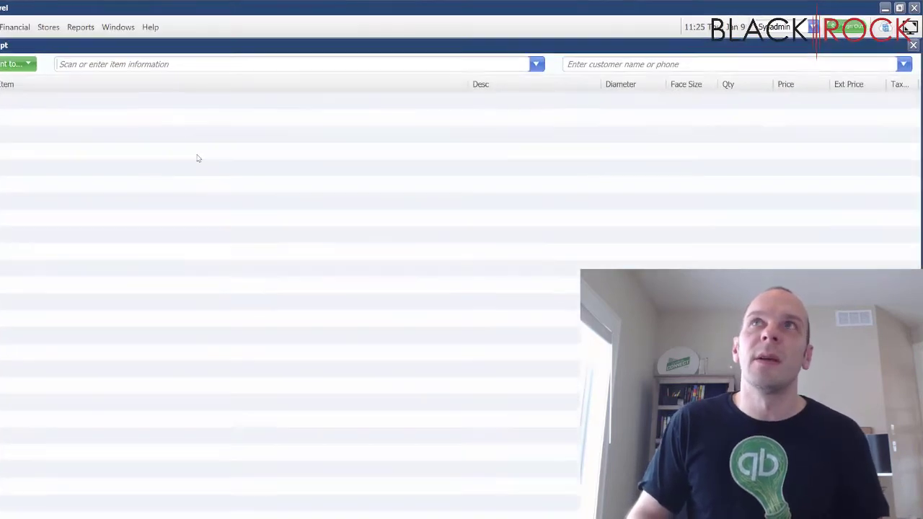
{"action": "left_click", "coordinate": [668, 64]}
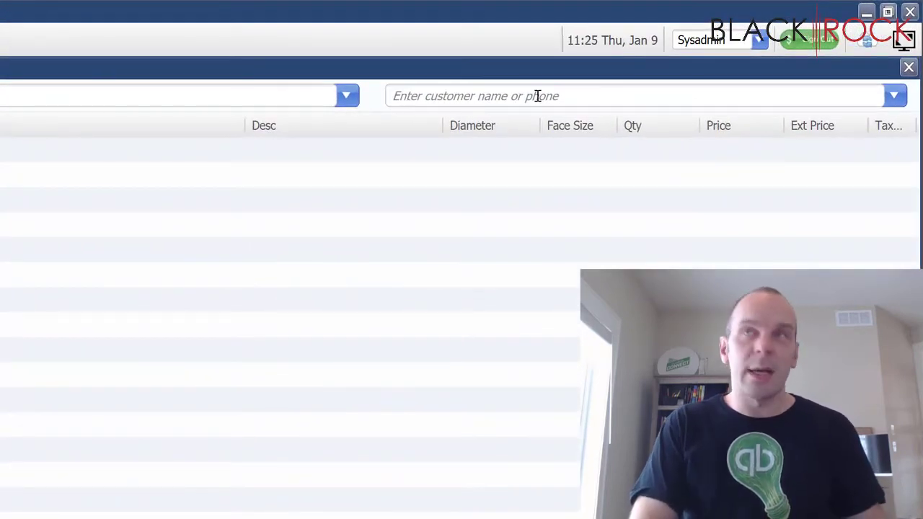
{"action": "left_click", "coordinate": [537, 96]}
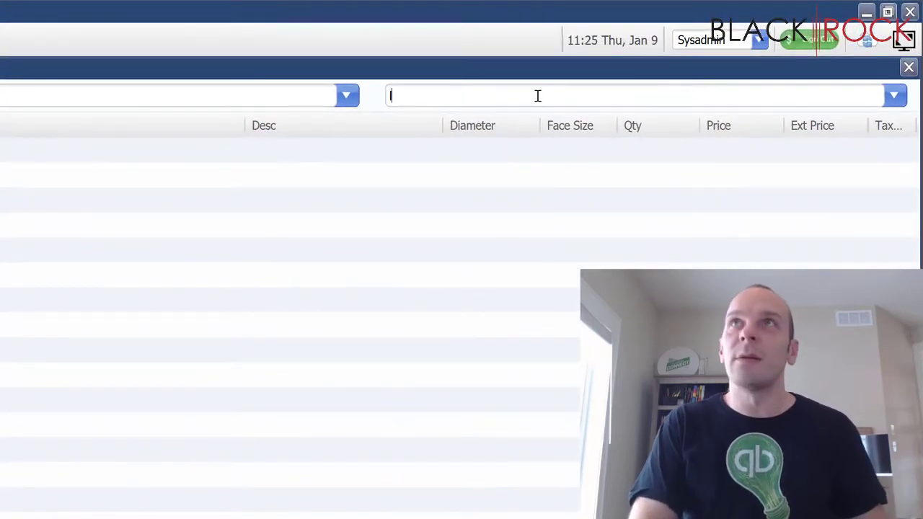
{"action": "type", "text": "leo"}
{"action": "key", "text": "BackSpace"}
{"action": "type", "text": "roy"}
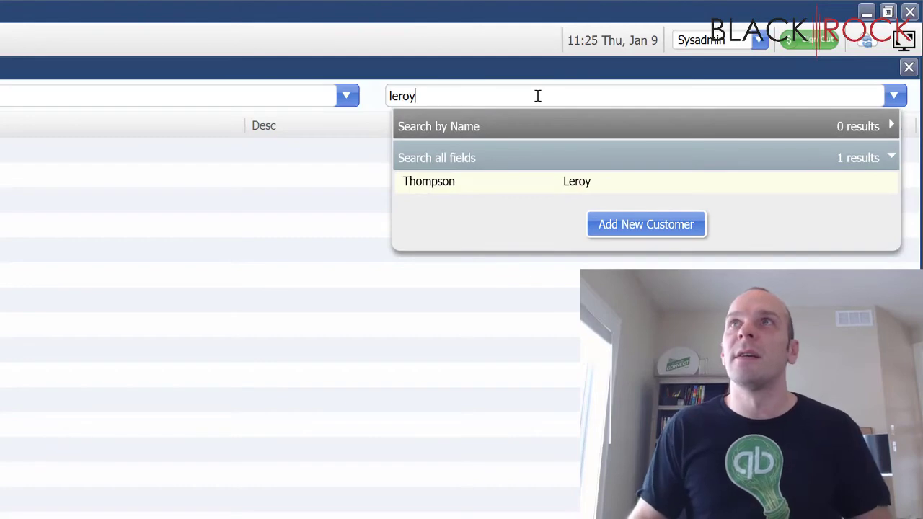
{"action": "left_click", "coordinate": [513, 185]}
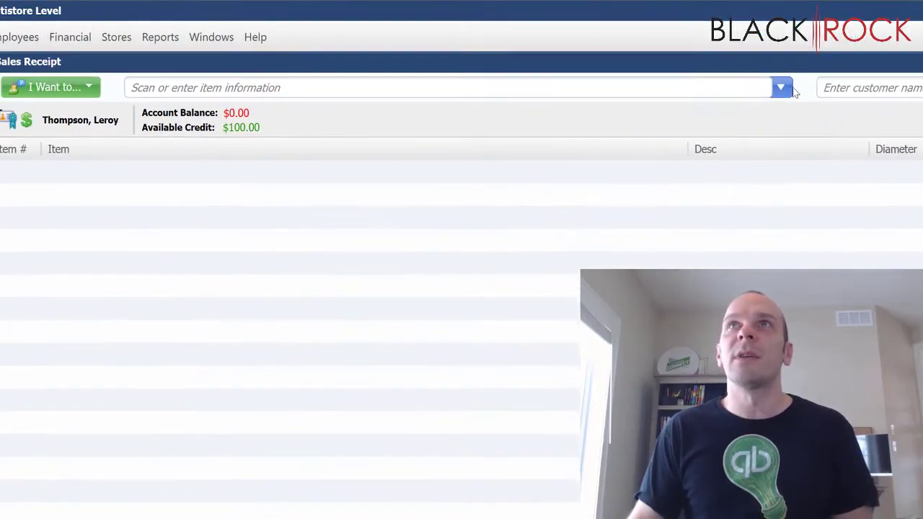
Add GoGo Whatsit, charge the 79.99 total to the account, and save the receipt
{"action": "left_click", "coordinate": [447, 94]}
{"action": "scroll", "coordinate": [469, 325], "scroll_direction": "down", "scroll_amount": 4}
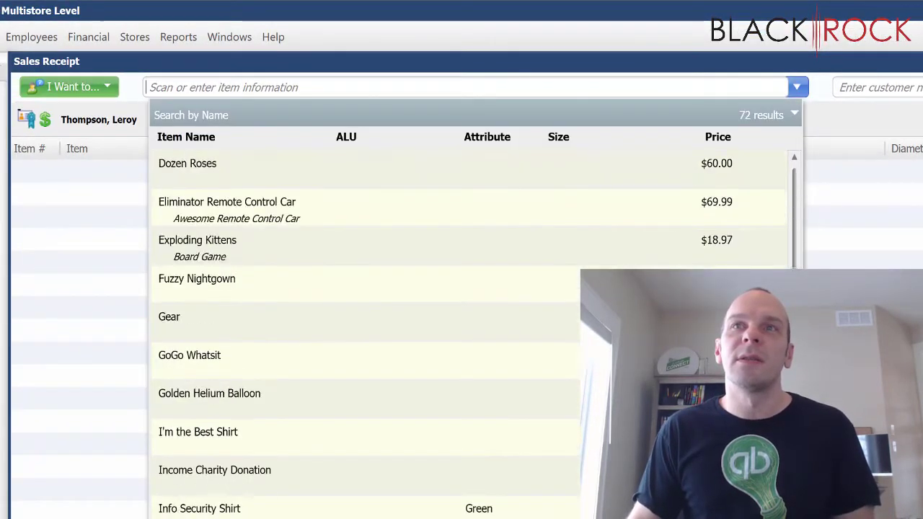
{"action": "left_click", "coordinate": [718, 243]}
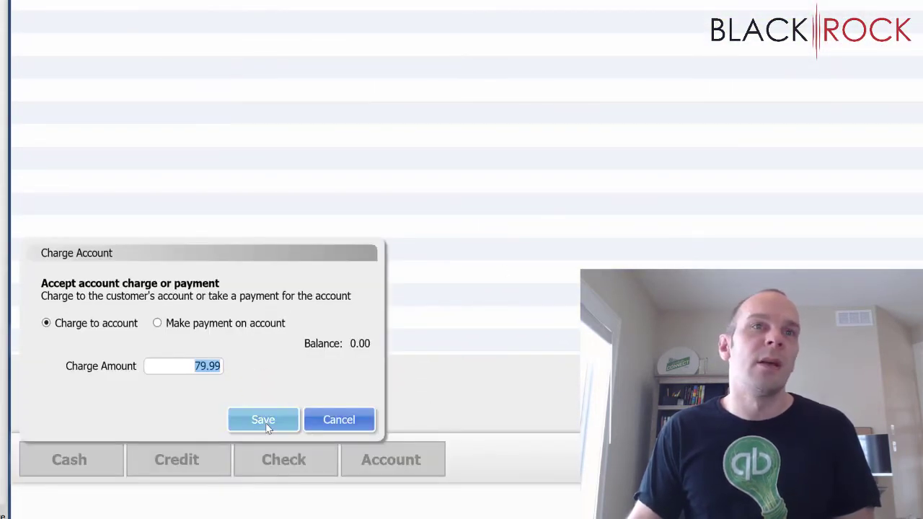
{"action": "left_click", "coordinate": [265, 421]}
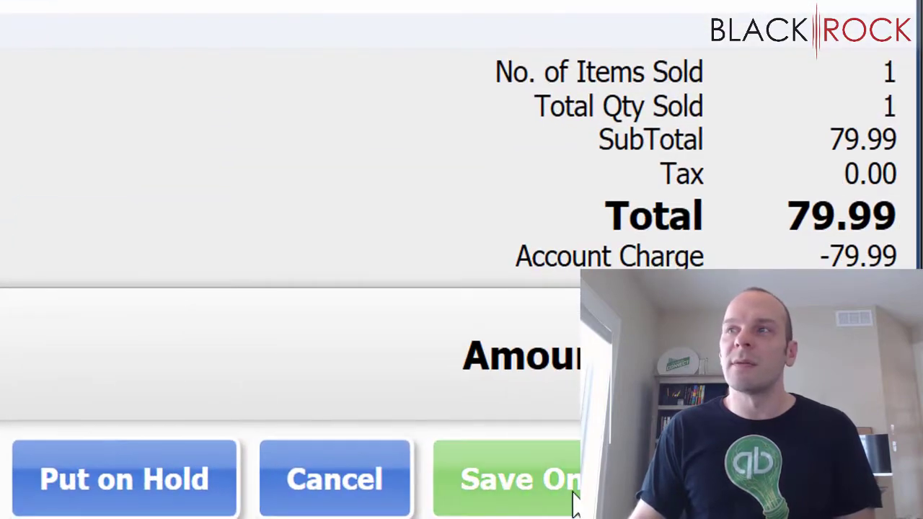
{"action": "left_click", "coordinate": [575, 503]}
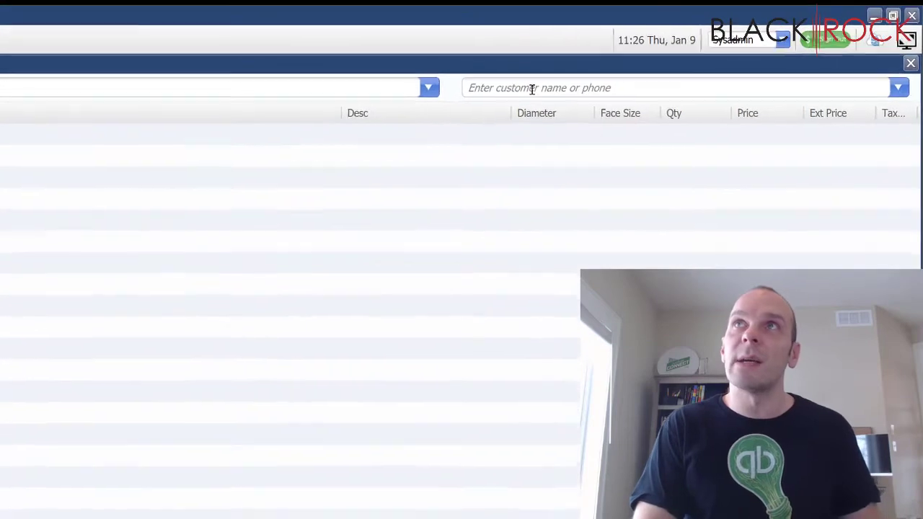
Search for the customer and load them onto the new receipt
{"action": "left_click", "coordinate": [536, 88]}
{"action": "type", "text": "leroy"}
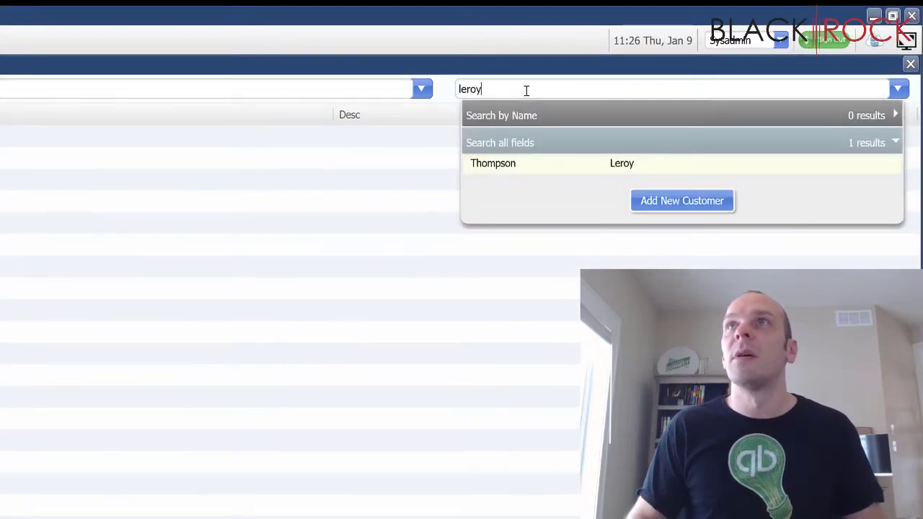
{"action": "left_click", "coordinate": [530, 172]}
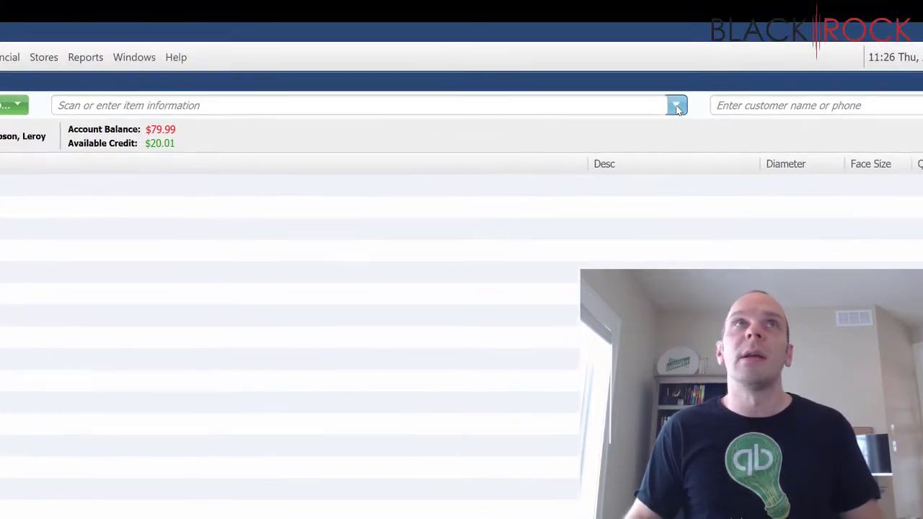
Add the red Info Security Shirt and attempt to charge 27.75 to the account
{"action": "left_click", "coordinate": [658, 106]}
{"action": "left_click", "coordinate": [659, 106]}
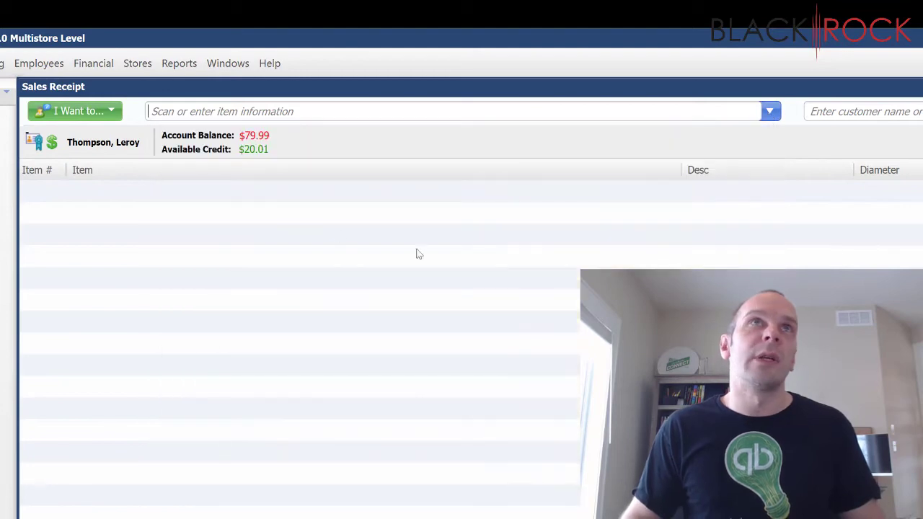
{"action": "left_click", "coordinate": [770, 112]}
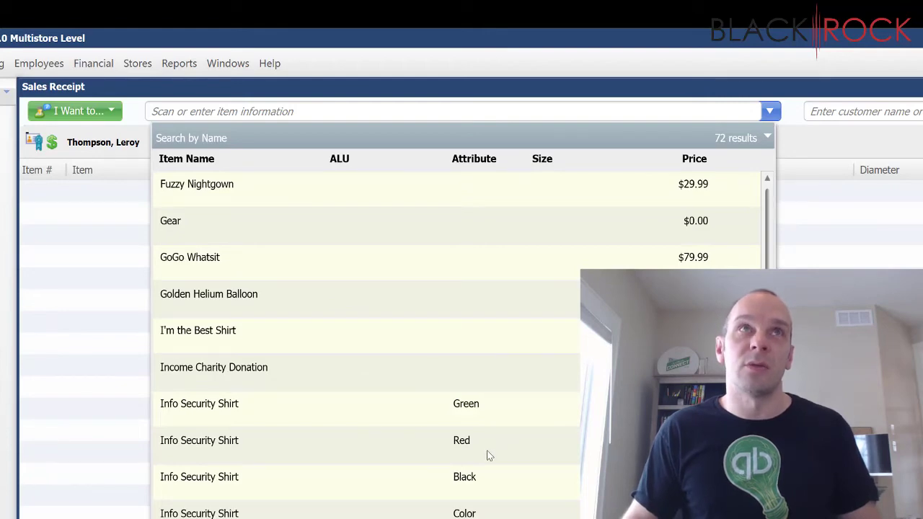
{"action": "left_click", "coordinate": [487, 450]}
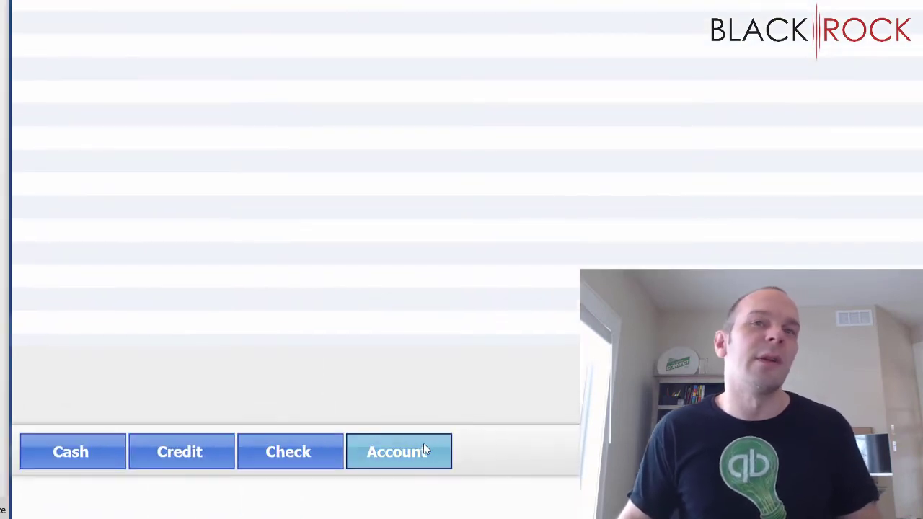
{"action": "left_click", "coordinate": [424, 445]}
{"action": "left_click", "coordinate": [281, 414]}
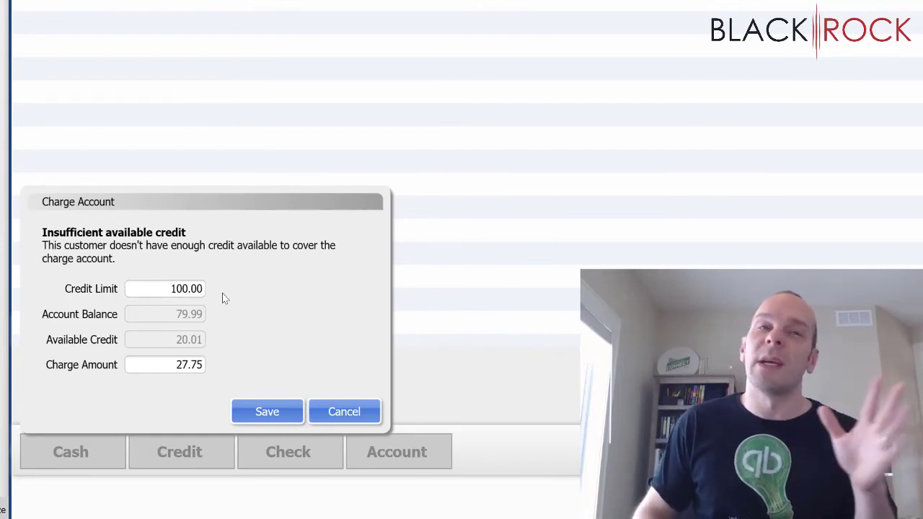
Dismiss the insufficient-credit warning and charge only 20.01 to the customer's account
{"action": "left_click", "coordinate": [328, 415]}
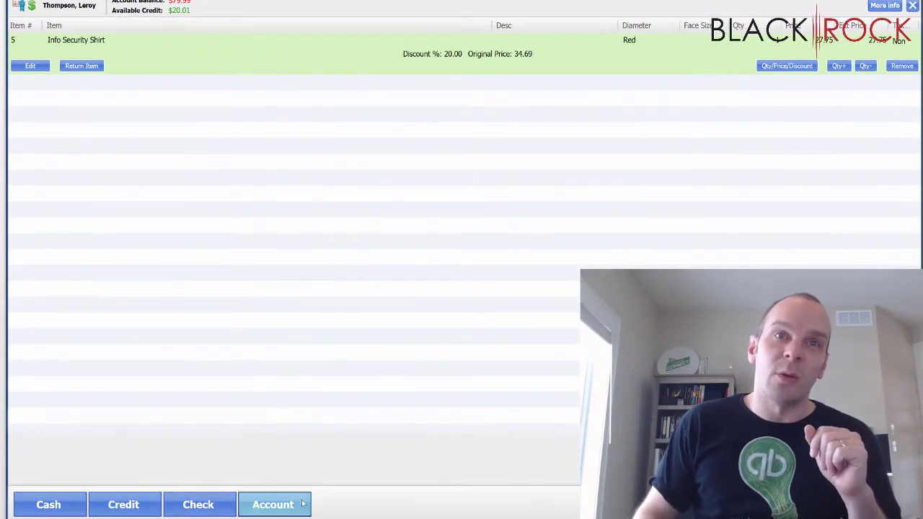
{"action": "left_click", "coordinate": [302, 503]}
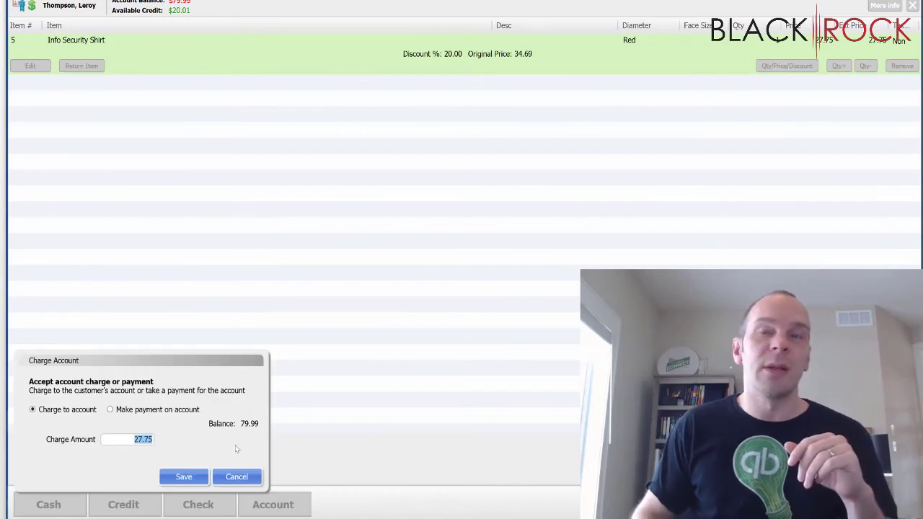
{"action": "type", "text": "20.01"}
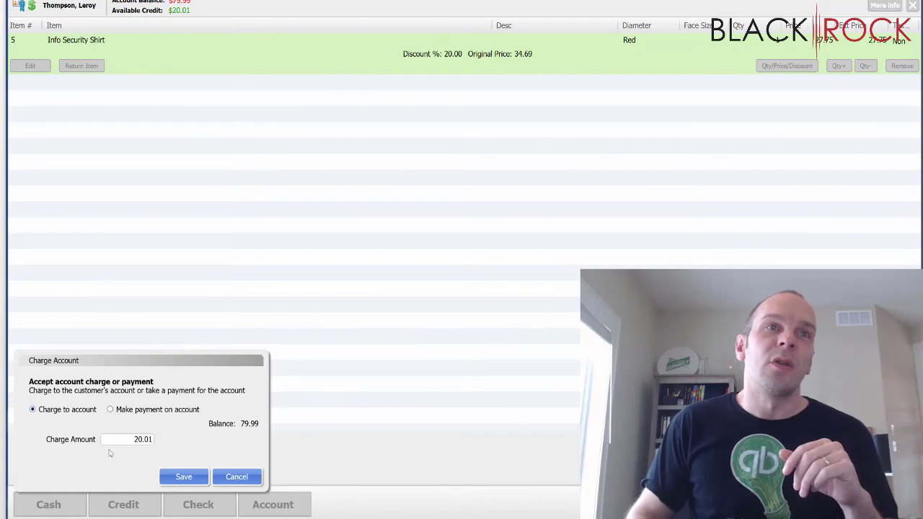
{"action": "left_click", "coordinate": [184, 476]}
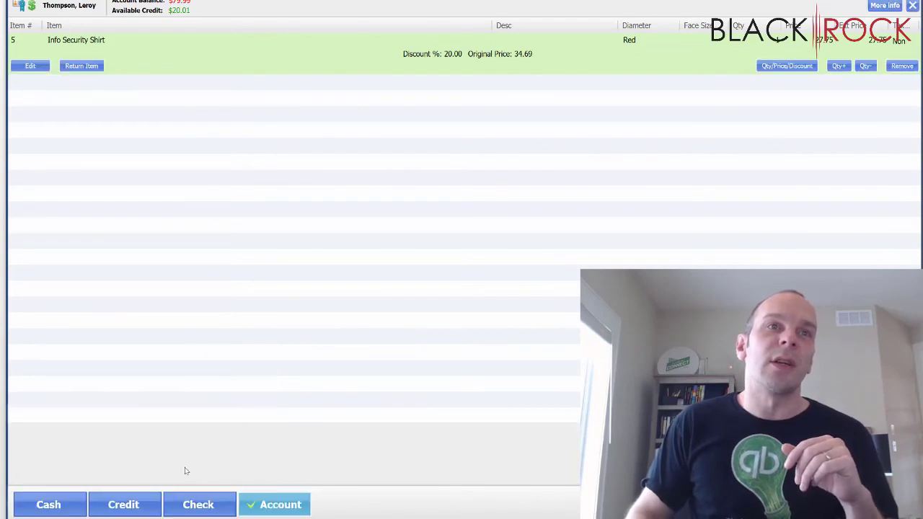